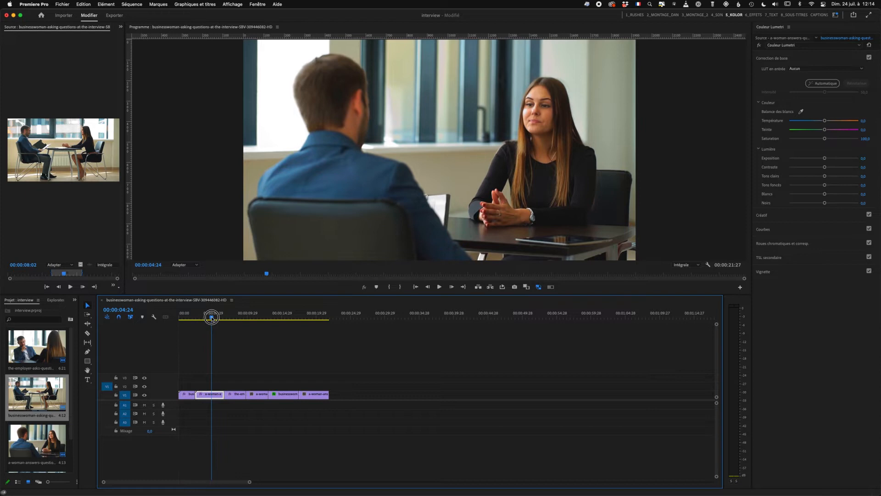
Try the automatic colour match on the second clip, using the comparison view with the sequence's first frame as reference.
{"action": "mouse_move", "coordinate": [211, 317]}
{"action": "left_mouse_down"}
{"action": "mouse_move", "coordinate": [310, 320]}
{"action": "mouse_move", "coordinate": [186, 329]}
{"action": "mouse_move", "coordinate": [210, 329]}
{"action": "left_mouse_up"}
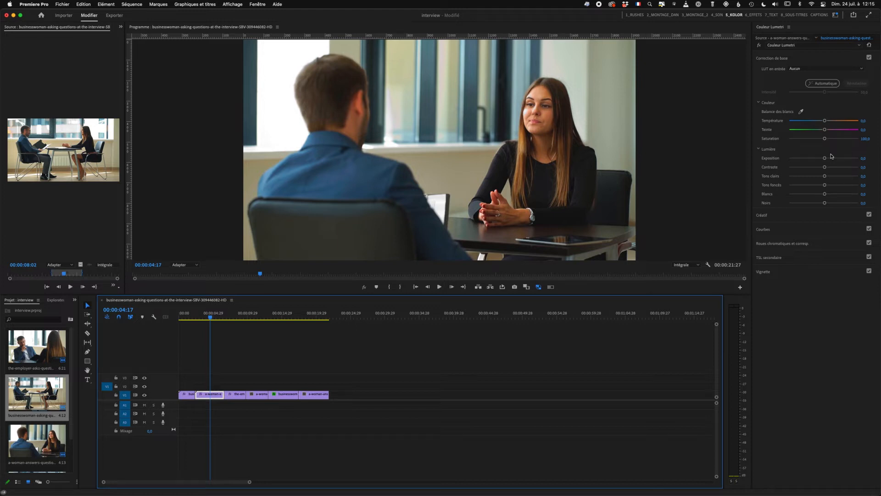
{"action": "left_click", "coordinate": [789, 245]}
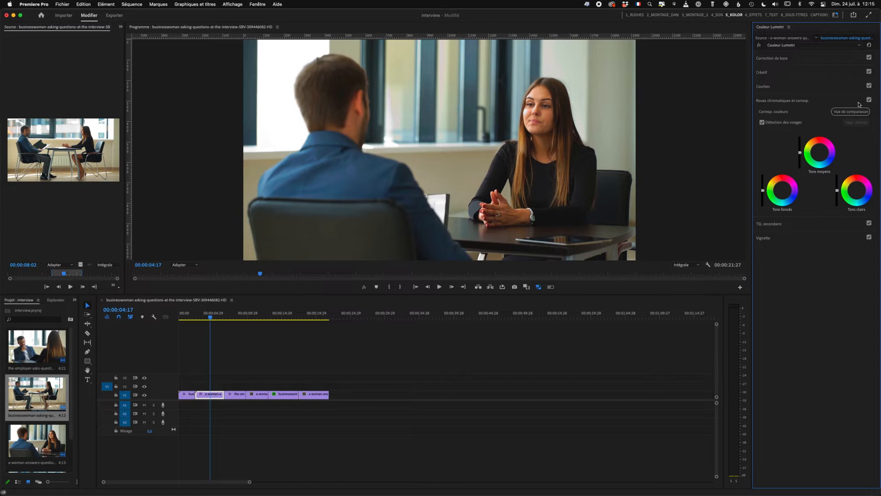
{"action": "left_click", "coordinate": [845, 113]}
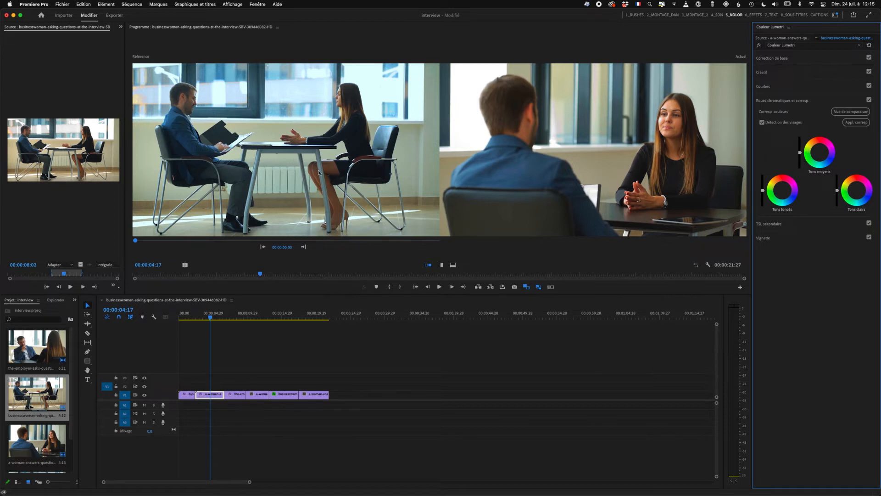
{"action": "left_click", "coordinate": [859, 123]}
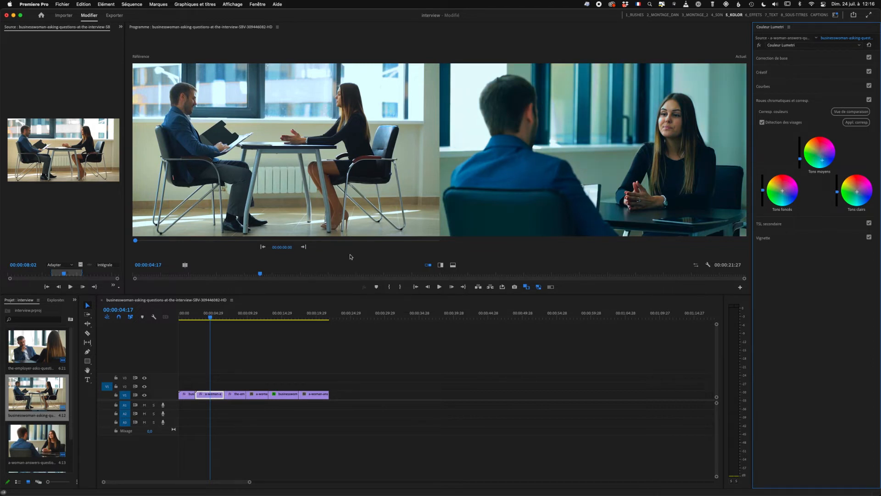
{"action": "key", "text": "super+z"}
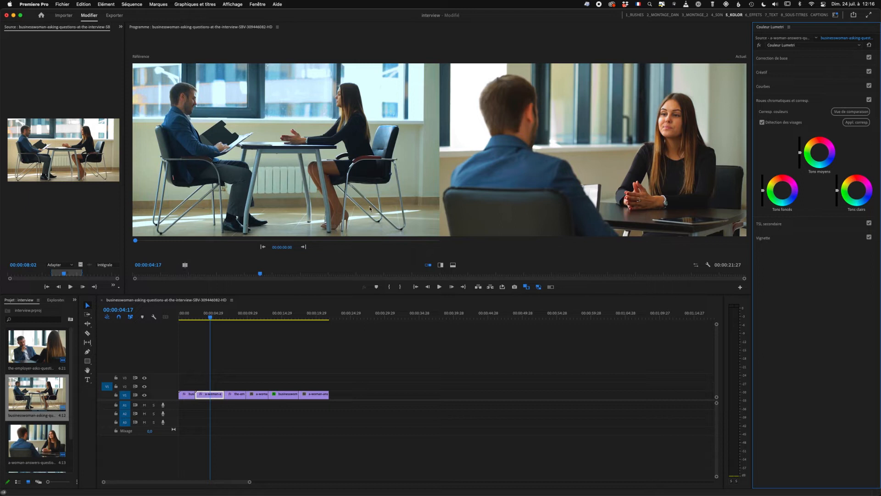
Display the basic correction settings, toggle the comparison view off, and look through the Program monitor's button editor without changing it.
{"action": "left_click", "coordinate": [789, 61]}
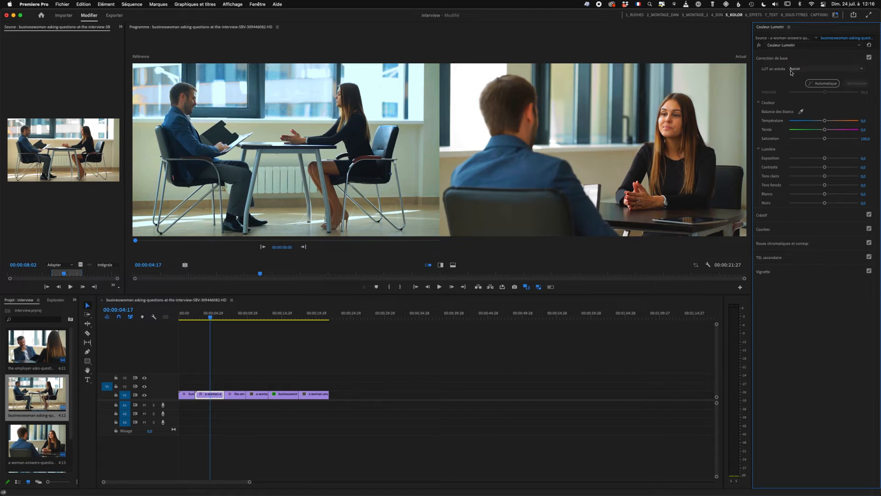
{"action": "left_click", "coordinate": [526, 287]}
{"action": "left_click", "coordinate": [526, 287]}
{"action": "left_click", "coordinate": [527, 287]}
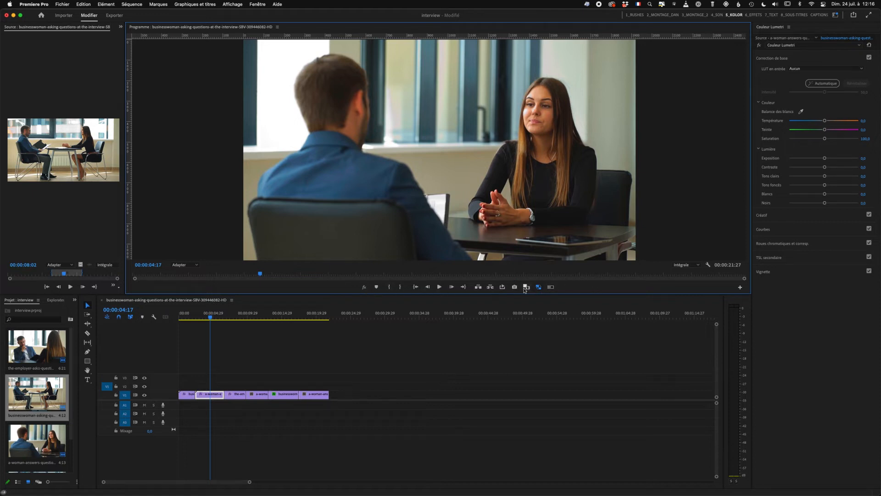
{"action": "left_click", "coordinate": [740, 288]}
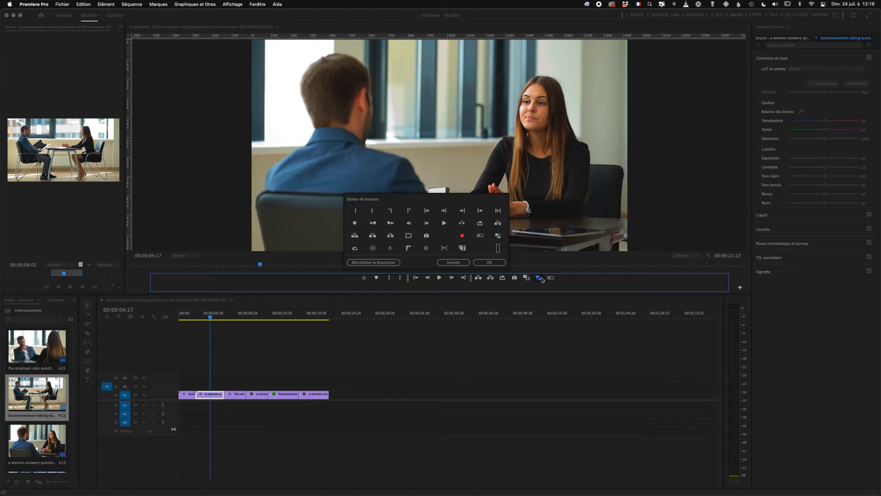
{"action": "left_click", "coordinate": [453, 262]}
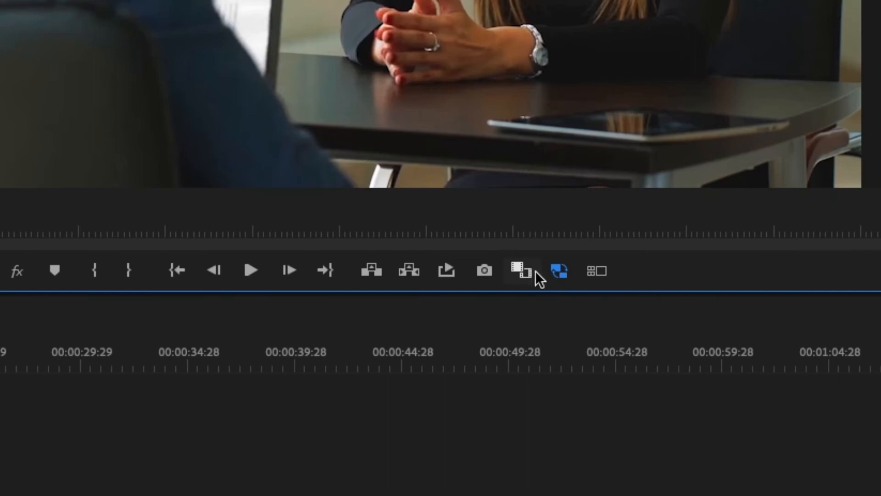
Show the comparison view and set its reference frame to 00:00:00:29.
{"action": "left_click", "coordinate": [528, 289]}
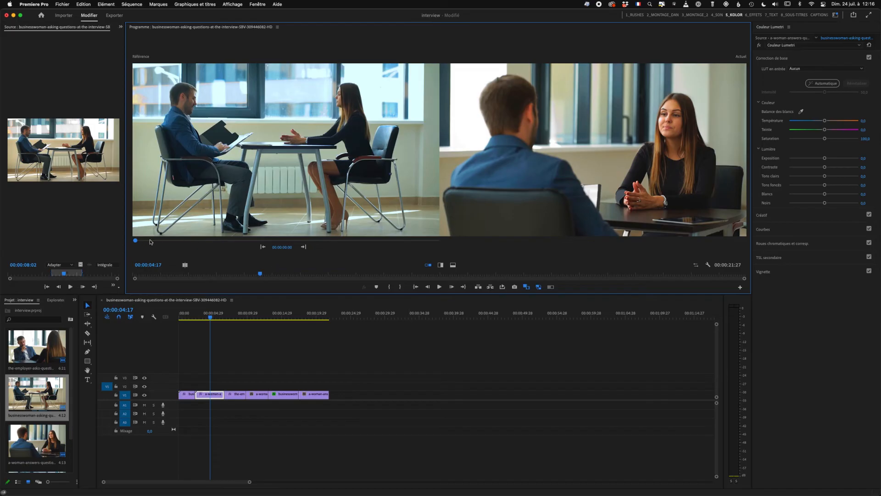
{"action": "mouse_move", "coordinate": [136, 241]}
{"action": "left_mouse_down"}
{"action": "mouse_move", "coordinate": [335, 246]}
{"action": "mouse_move", "coordinate": [148, 240]}
{"action": "left_mouse_up"}
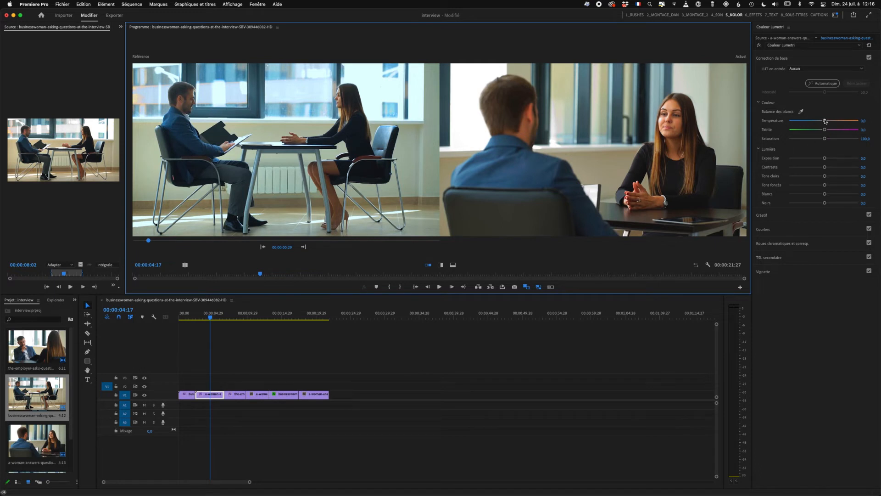
Try a cooler Temperature in the second clip's sequence-level Lumetri correction, preview it at 00:00:03:08, and reset it to 0.
{"action": "left_click_drag", "start_coordinate": [825, 121], "coordinate": [812, 122]}
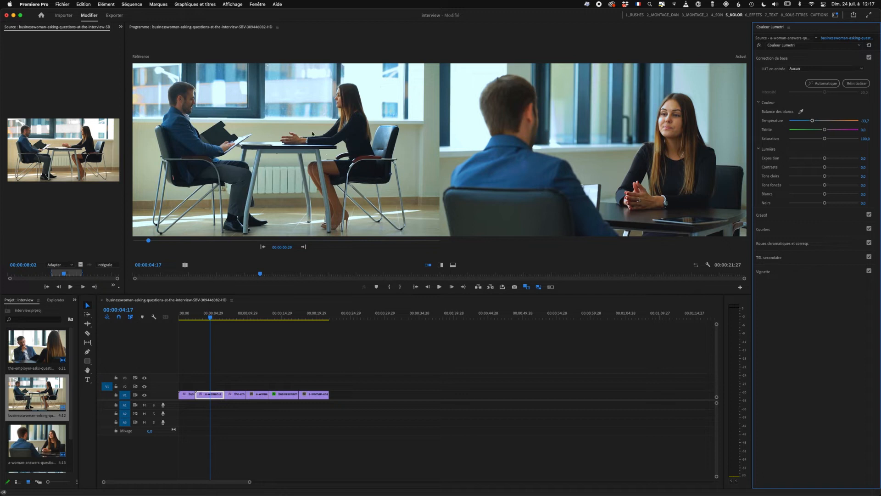
{"action": "mouse_move", "coordinate": [205, 316]}
{"action": "left_mouse_down"}
{"action": "mouse_move", "coordinate": [188, 323]}
{"action": "mouse_move", "coordinate": [256, 319]}
{"action": "mouse_move", "coordinate": [201, 320]}
{"action": "left_mouse_up"}
{"action": "left_click", "coordinate": [526, 286]}
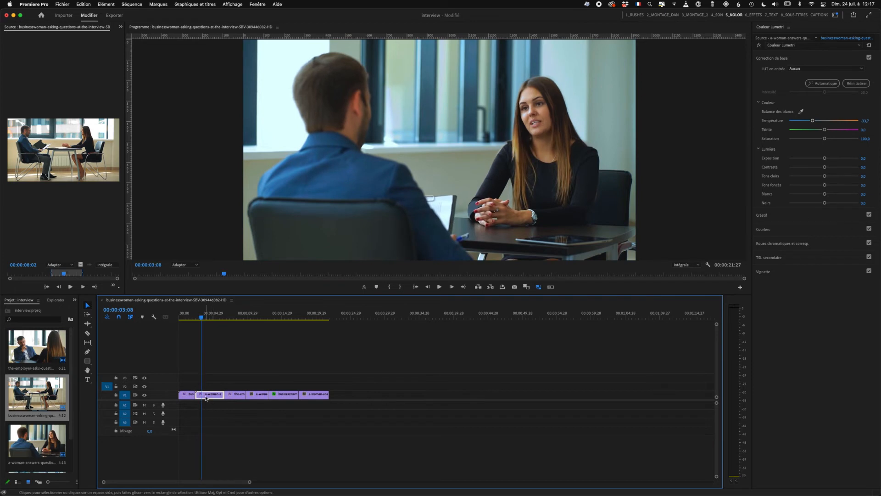
{"action": "left_click", "coordinate": [539, 287]}
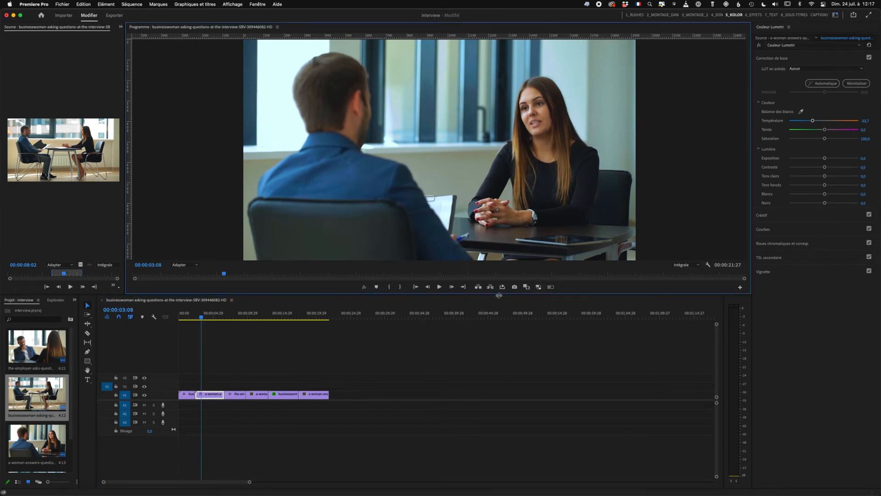
{"action": "left_click", "coordinate": [527, 287]}
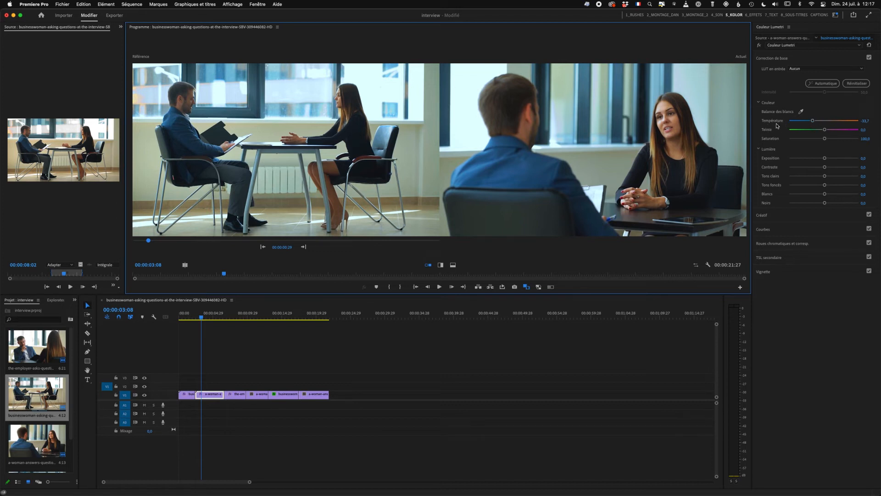
{"action": "double_click", "coordinate": [812, 121]}
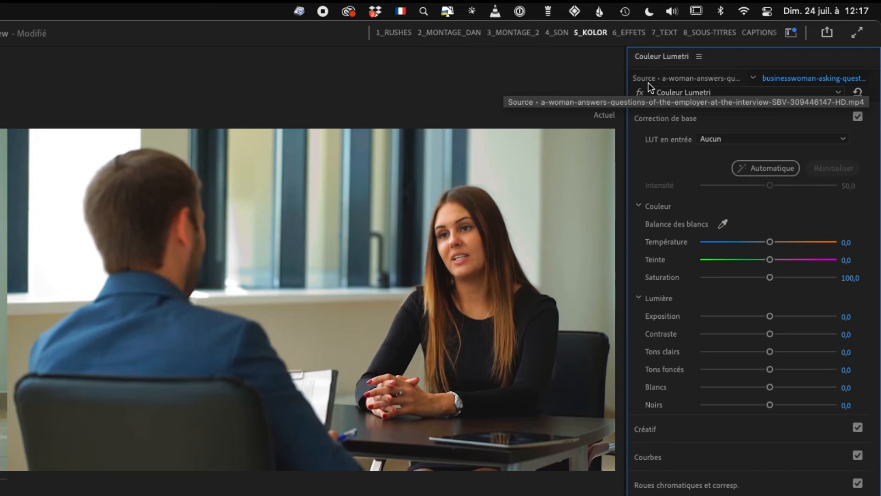
Switch to the second clip's source-level Lumetri correction and lower its Temperature to about -33.
{"action": "left_click", "coordinate": [671, 79]}
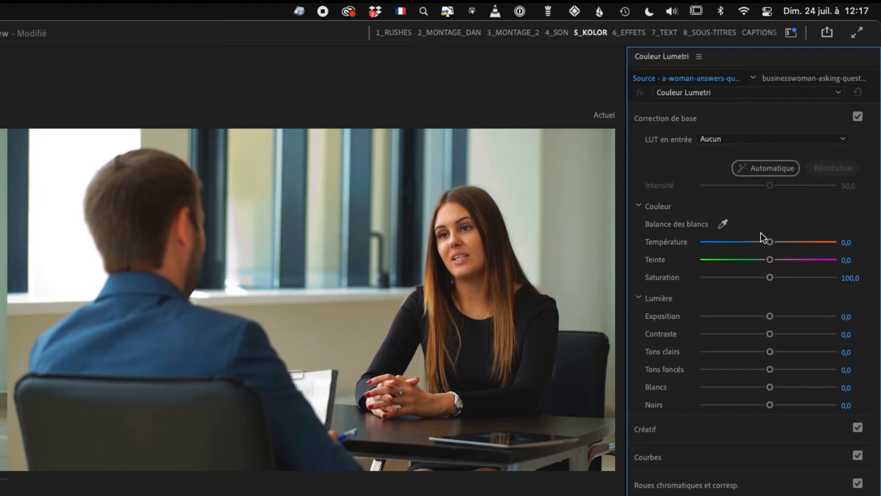
{"action": "left_click_drag", "start_coordinate": [769, 241], "coordinate": [746, 243]}
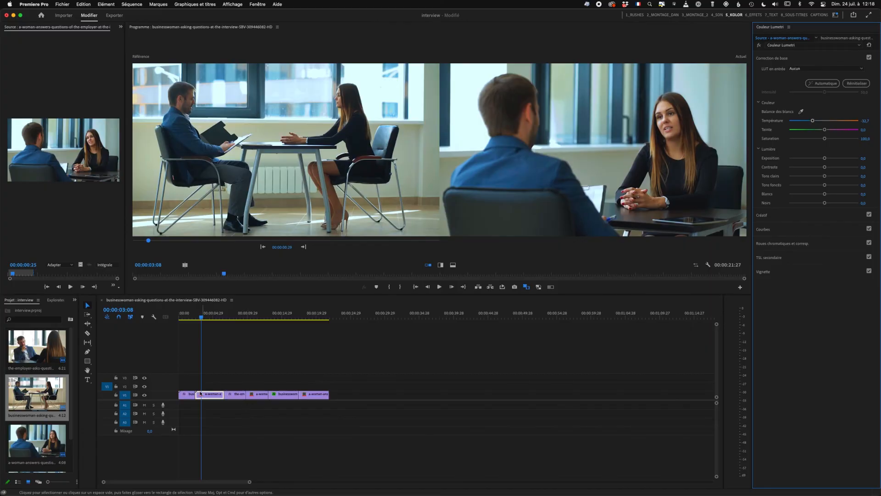
Enlarge the V1 track, leave the comparison view, and review the source-level correction on every clip from start to end.
{"action": "double_click", "coordinate": [172, 388]}
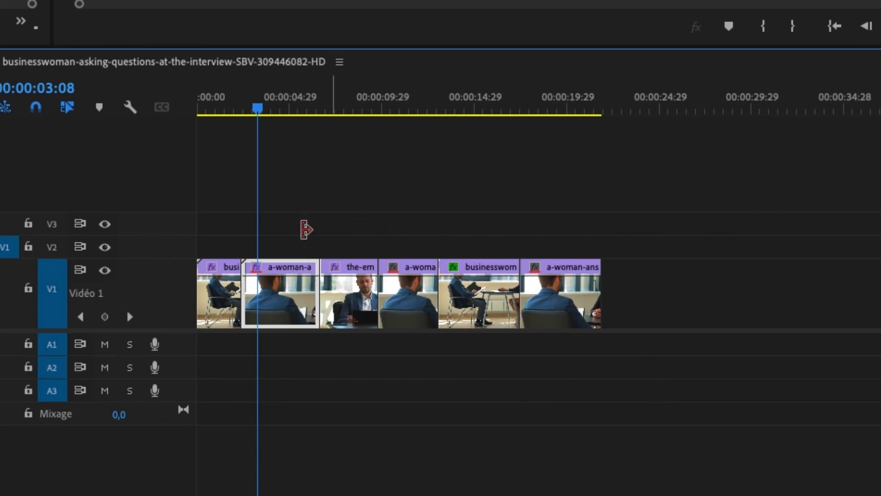
{"action": "left_click_drag", "start_coordinate": [263, 110], "coordinate": [218, 115]}
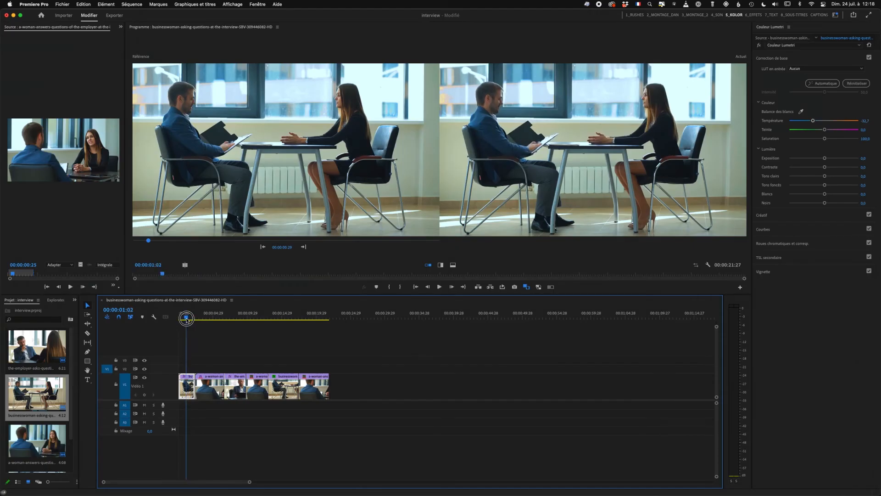
{"action": "left_click_drag", "start_coordinate": [186, 320], "coordinate": [182, 317]}
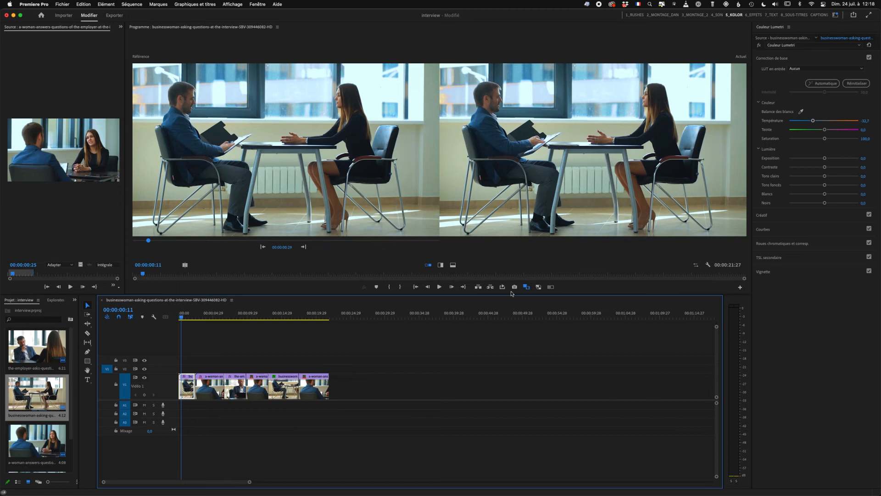
{"action": "left_click", "coordinate": [526, 287]}
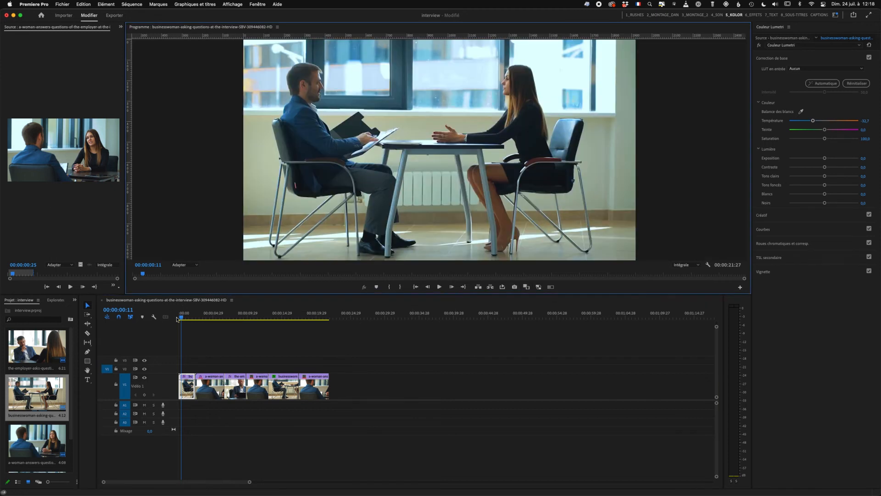
{"action": "left_click_drag", "start_coordinate": [181, 318], "coordinate": [314, 330]}
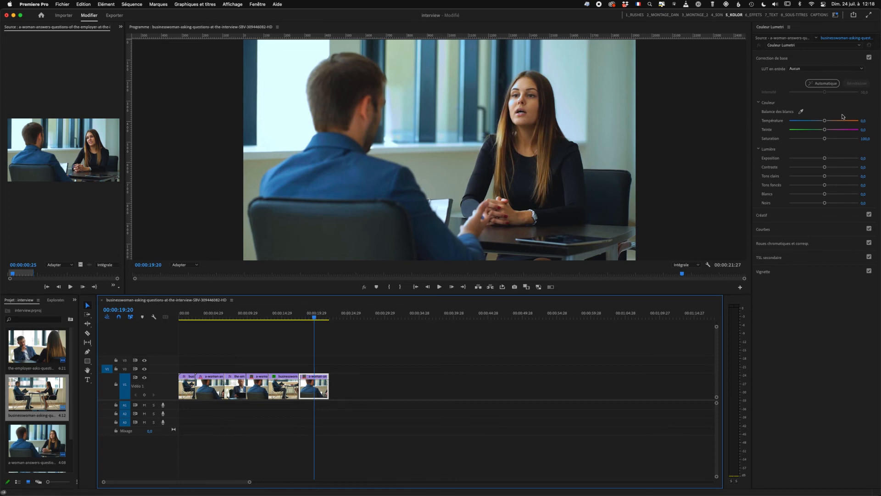
Try a Temperature of 100 on the last clip's sequence-level correction, preview it at 00:00:20:12, and reset it to 0.
{"action": "left_click_drag", "start_coordinate": [828, 122], "coordinate": [859, 121]}
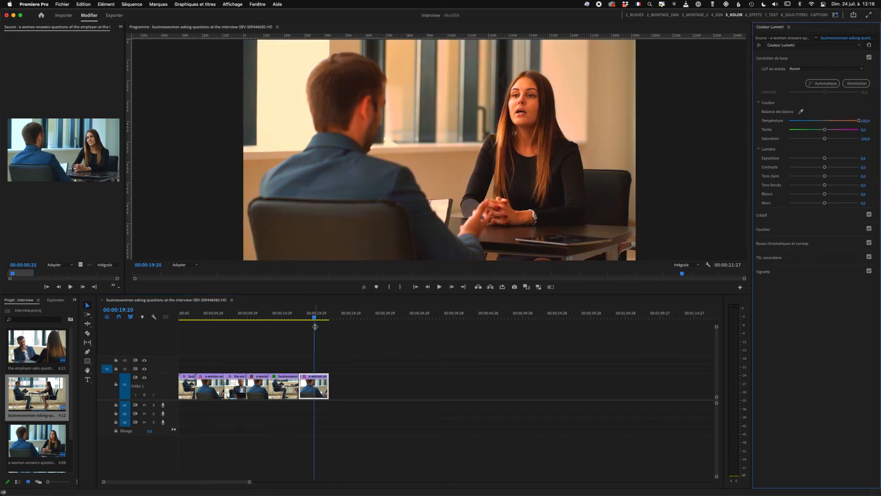
{"action": "mouse_move", "coordinate": [314, 319]}
{"action": "left_mouse_down"}
{"action": "mouse_move", "coordinate": [257, 326]}
{"action": "mouse_move", "coordinate": [319, 321]}
{"action": "left_mouse_up"}
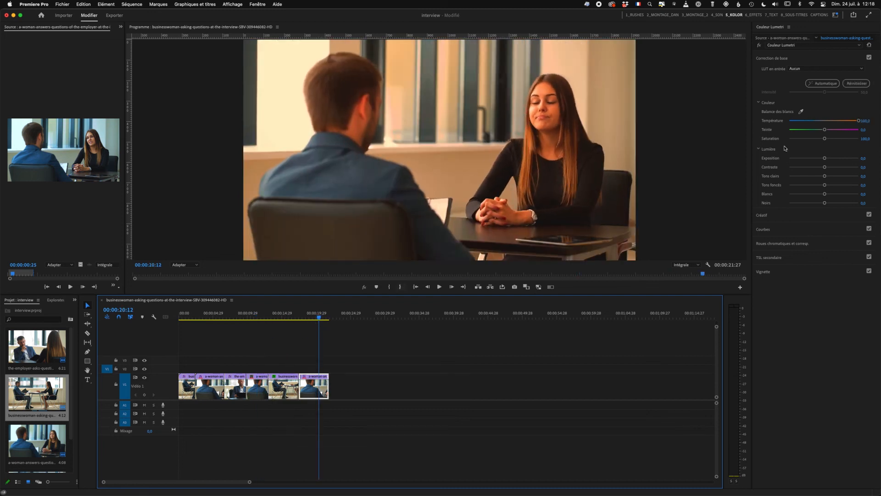
{"action": "double_click", "coordinate": [853, 123]}
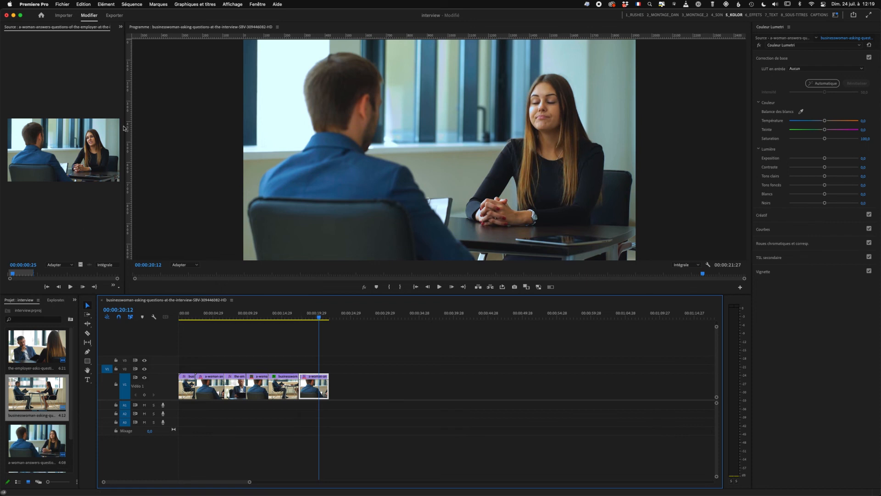
Widen the Source monitor and switch between sequence-level and source-level corrections, ending on the last clip's source-level correction.
{"action": "left_click_drag", "start_coordinate": [125, 126], "coordinate": [362, 143]}
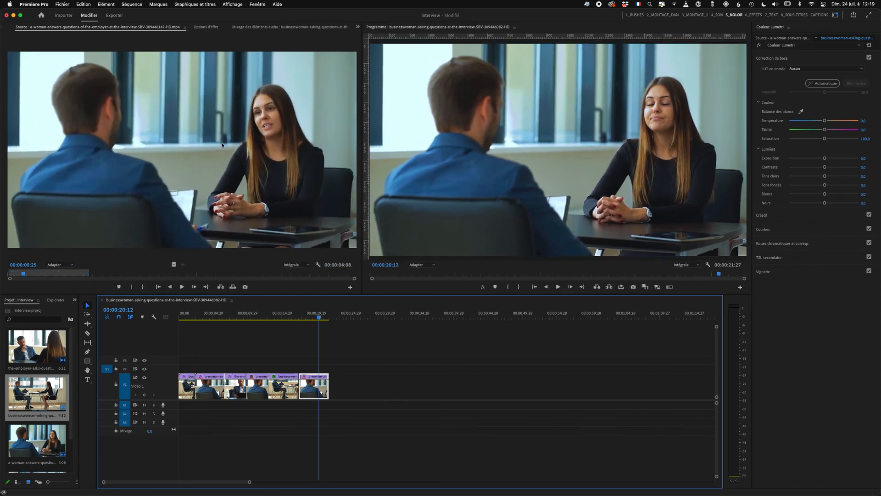
{"action": "left_click", "coordinate": [197, 136]}
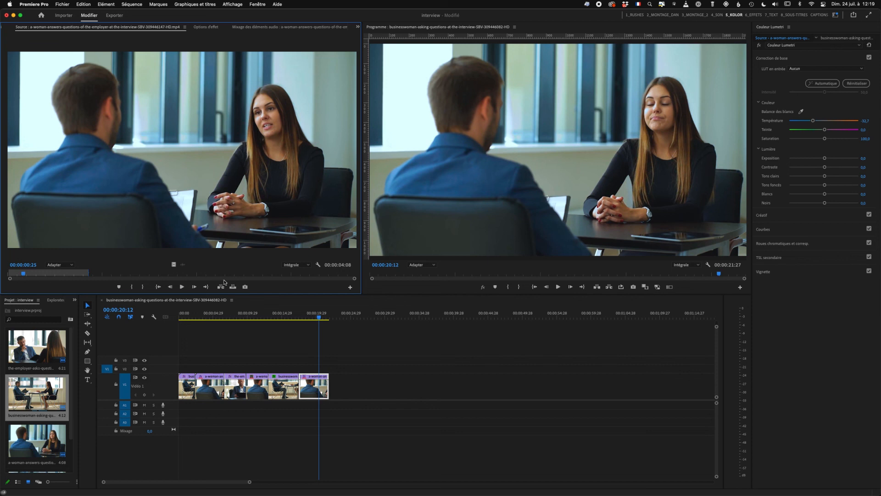
{"action": "left_click", "coordinate": [843, 39]}
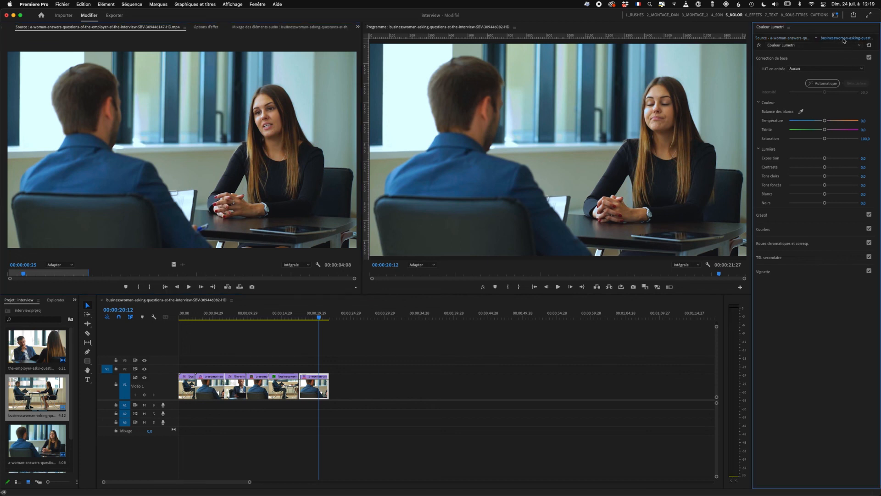
{"action": "left_click", "coordinate": [766, 39]}
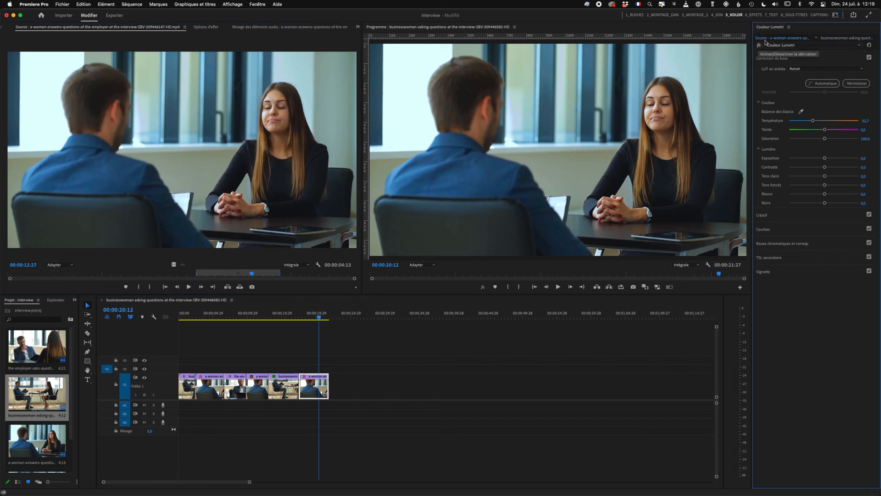